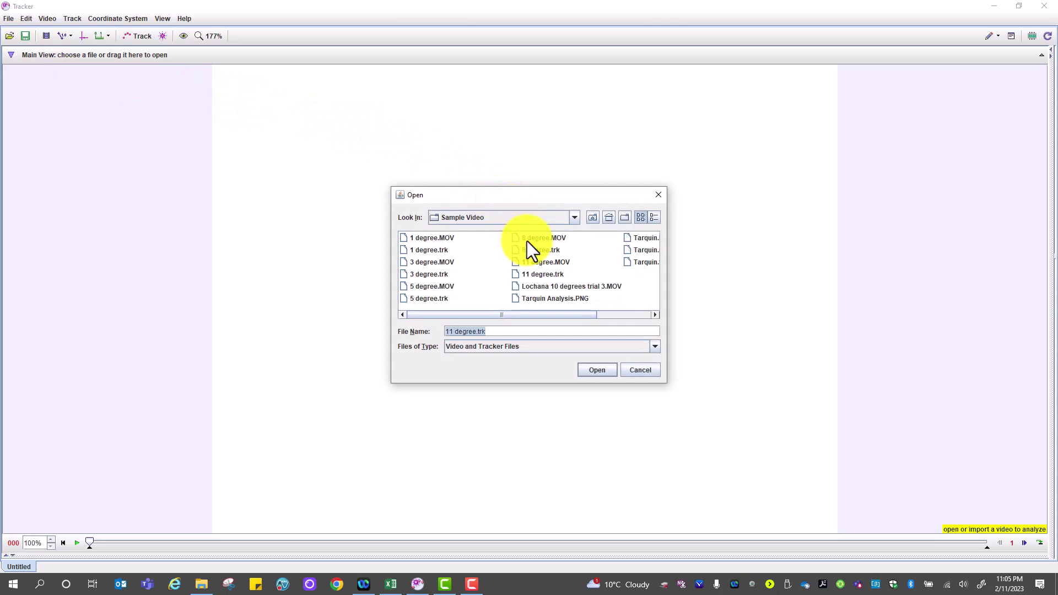
- Open the 11 degree.MOV trolley video from the Sample Video folder
{"action": "left_click", "coordinate": [559, 262]}
{"action": "left_click", "coordinate": [611, 371]}
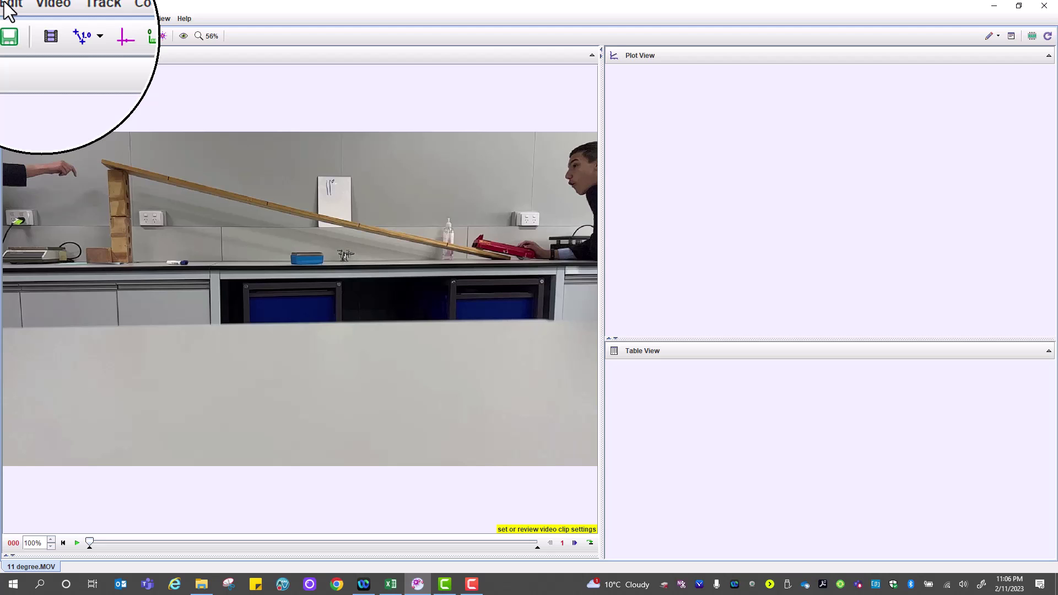
- Change the clip's frame rate from 30 to 120 frames per second
{"action": "left_click", "coordinate": [46, 36]}
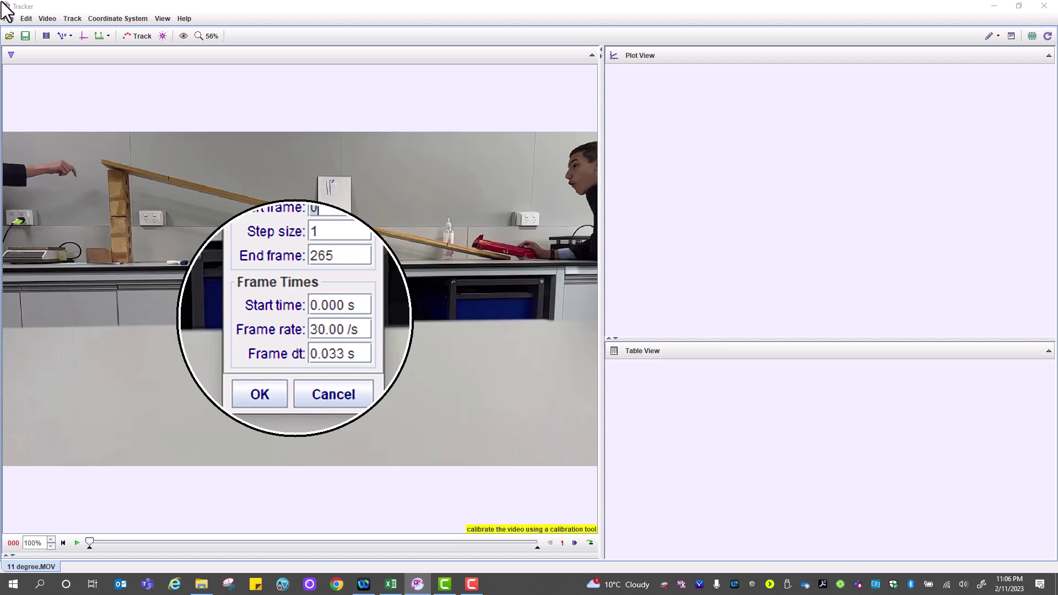
{"action": "triple_click", "coordinate": [330, 323]}
{"action": "key", "text": "BackSpace"}
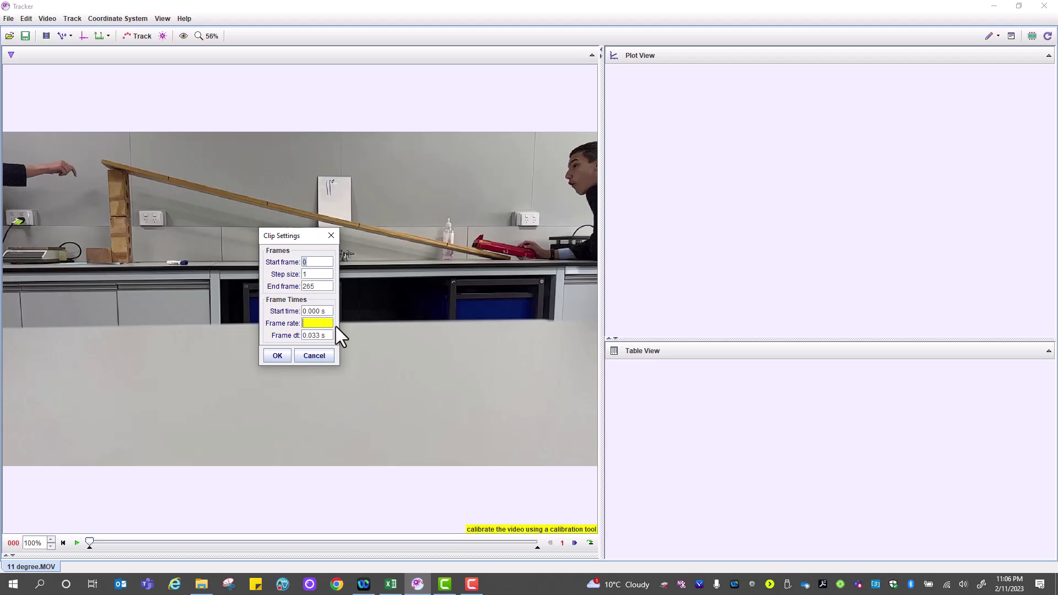
{"action": "key", "text": "Return"}
{"action": "left_click", "coordinate": [277, 355]}
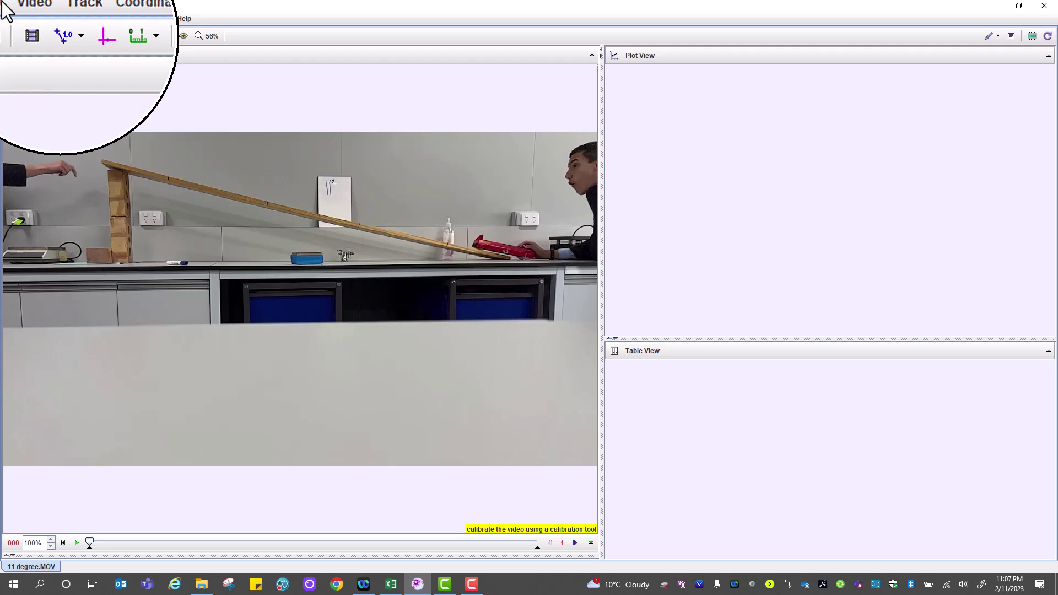
- Lay a 1.000 m calibration stick along the ramp surface
{"action": "left_click", "coordinate": [64, 39]}
{"action": "left_click", "coordinate": [91, 51]}
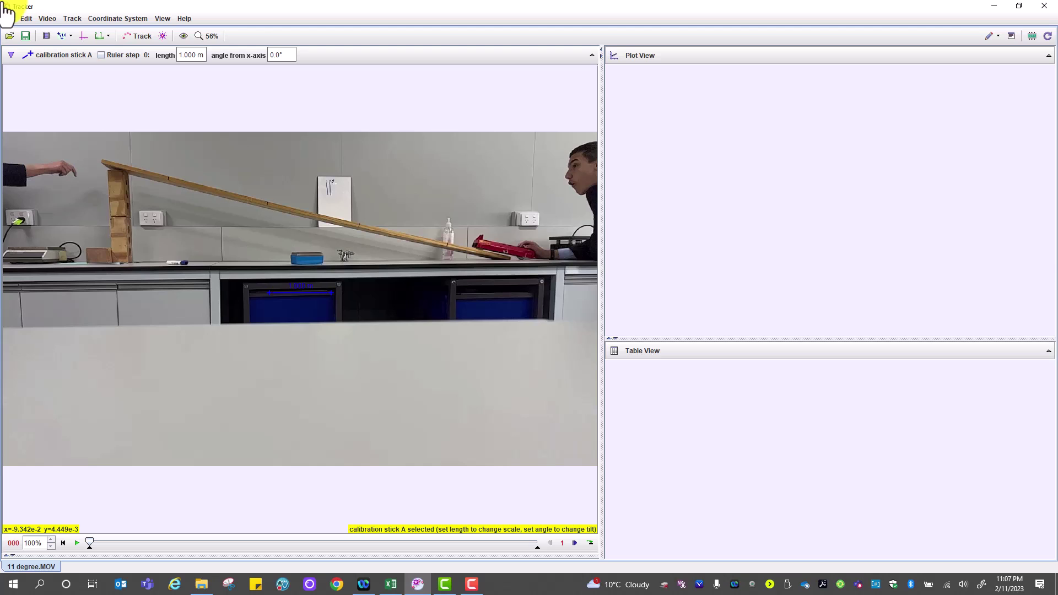
{"action": "left_click_drag", "start_coordinate": [273, 300], "coordinate": [168, 177]}
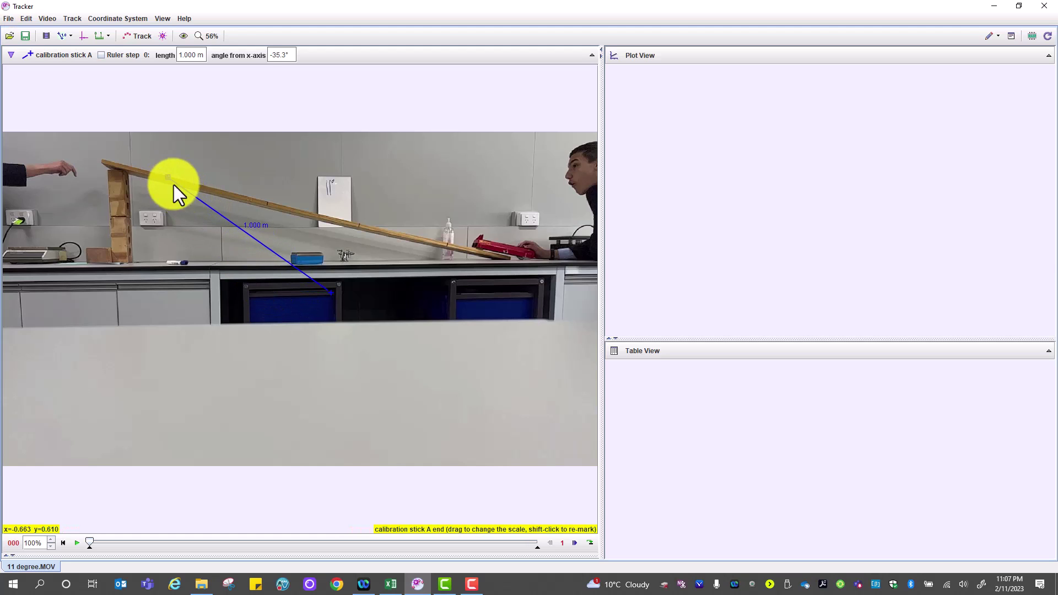
{"action": "left_click_drag", "start_coordinate": [331, 294], "coordinate": [358, 225]}
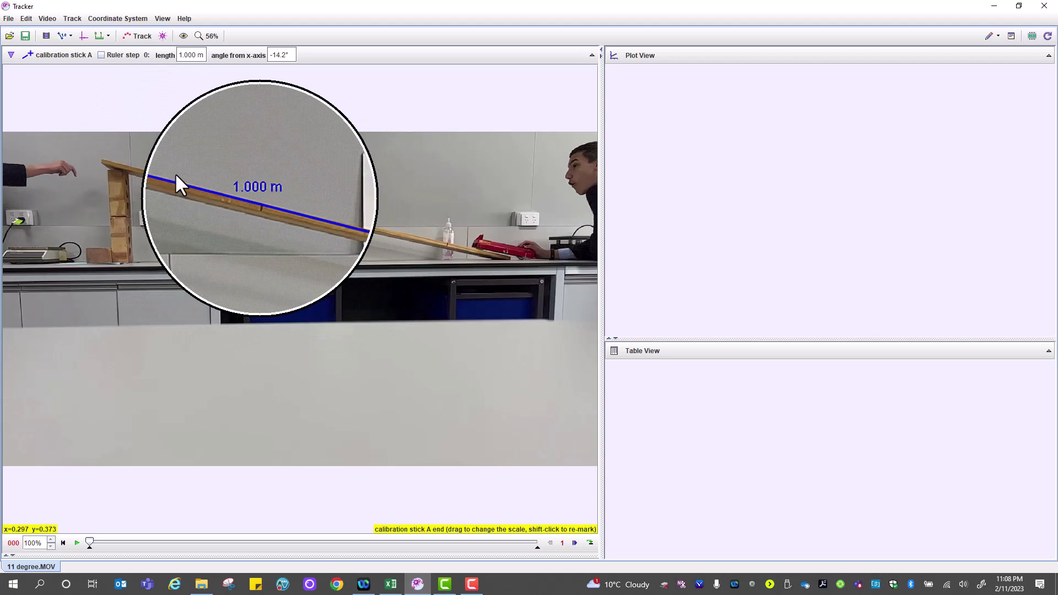
{"action": "left_click", "coordinate": [62, 38]}
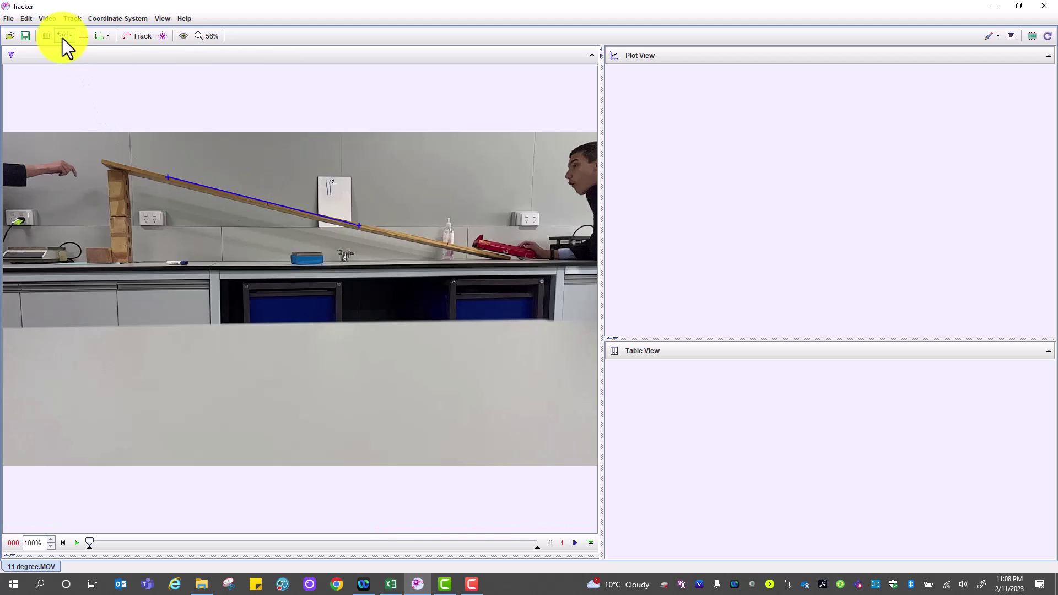
- Find the trolley's release and move the clip's start frame to 100
{"action": "left_click", "coordinate": [77, 543]}
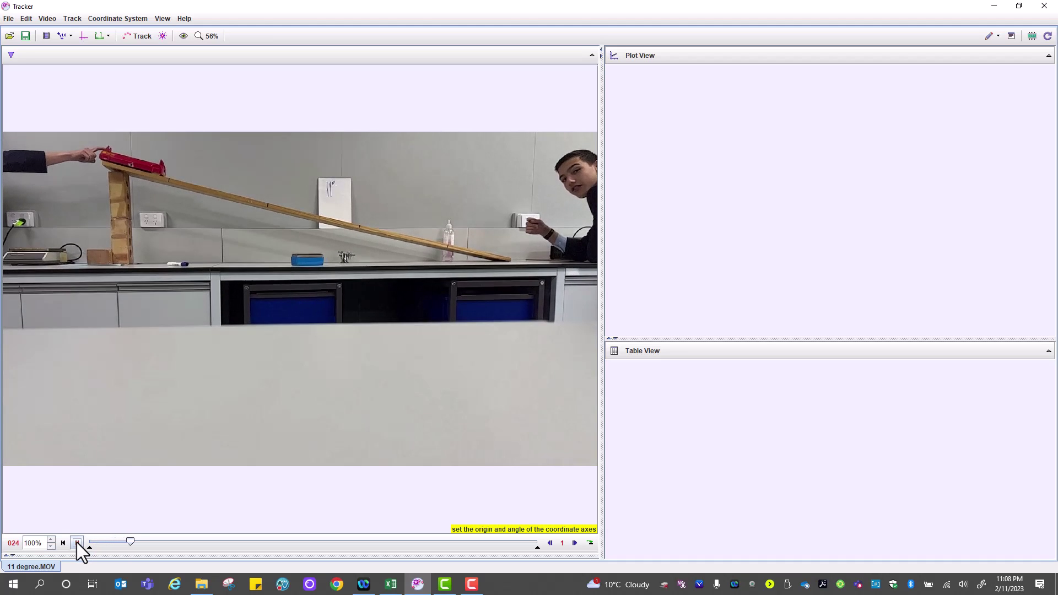
{"action": "left_click", "coordinate": [77, 543]}
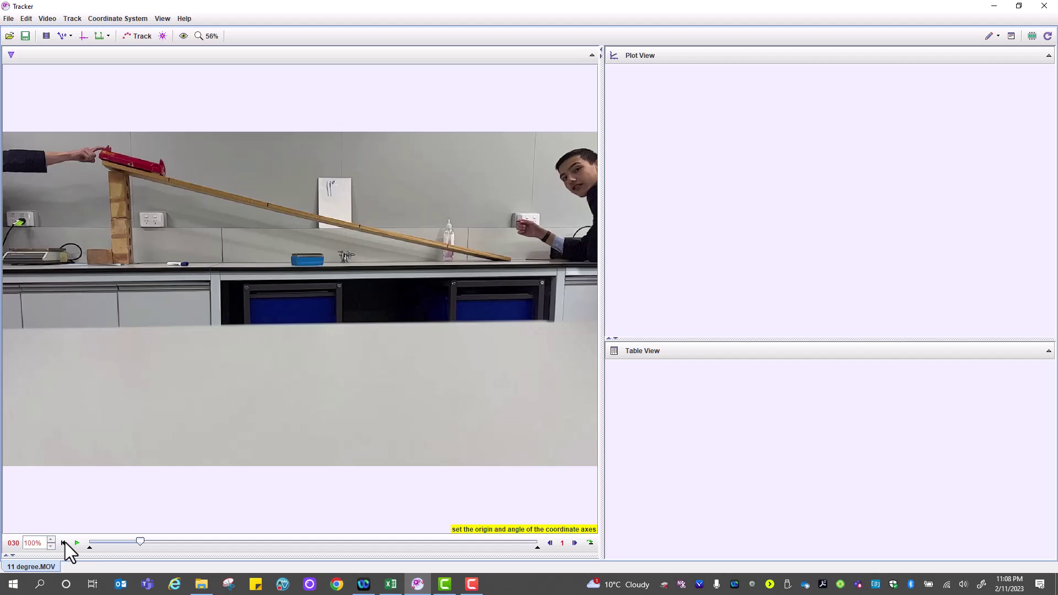
{"action": "mouse_move", "coordinate": [90, 549]}
{"action": "left_mouse_down"}
{"action": "mouse_move", "coordinate": [173, 547]}
{"action": "mouse_move", "coordinate": [156, 547]}
{"action": "left_mouse_up"}
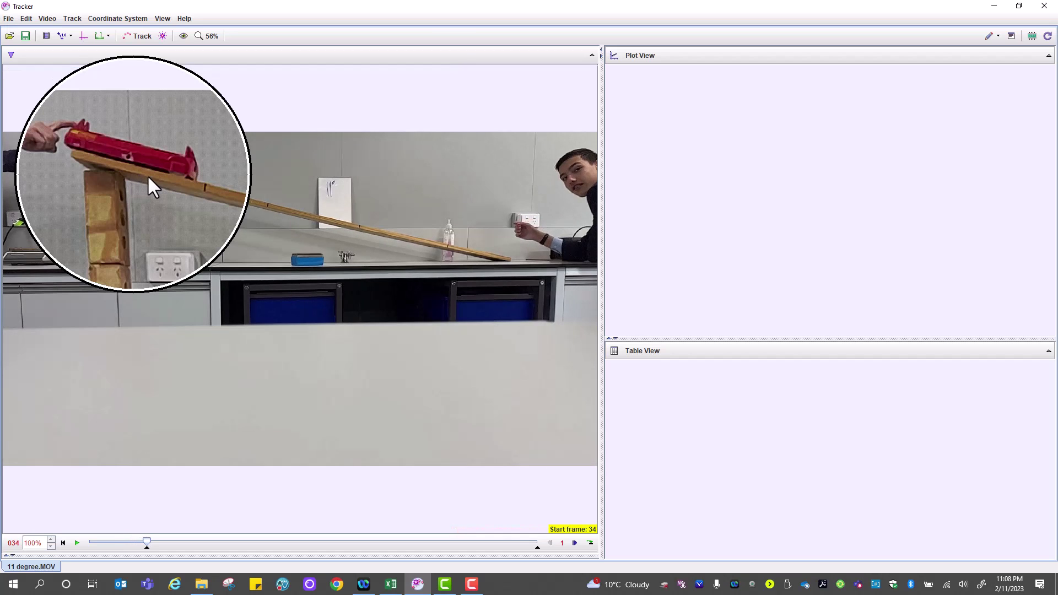
{"action": "left_click_drag", "start_coordinate": [147, 547], "coordinate": [182, 547]}
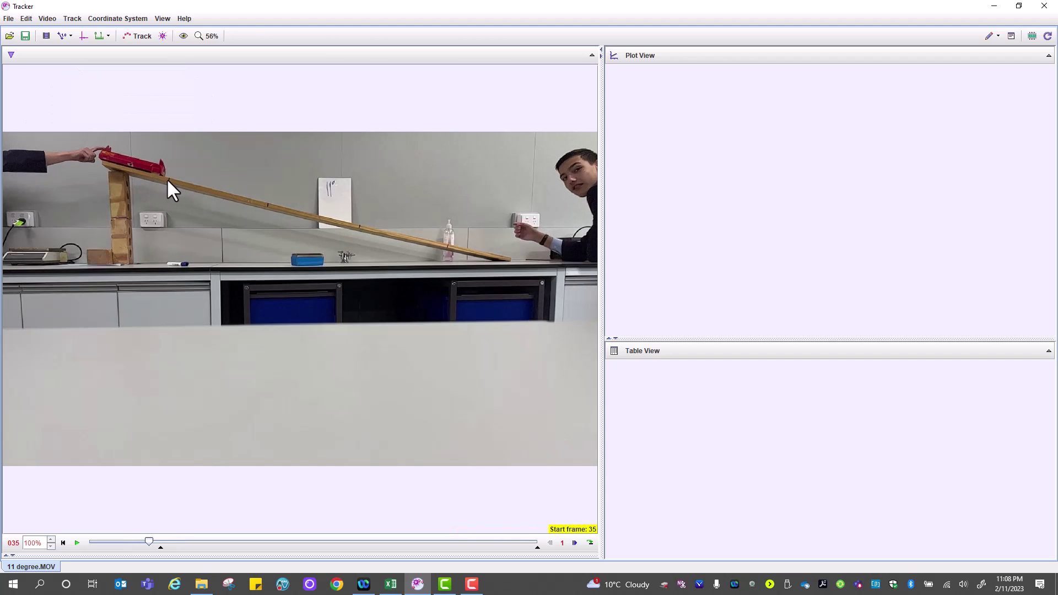
{"action": "left_click_drag", "start_coordinate": [167, 181], "coordinate": [289, 198]}
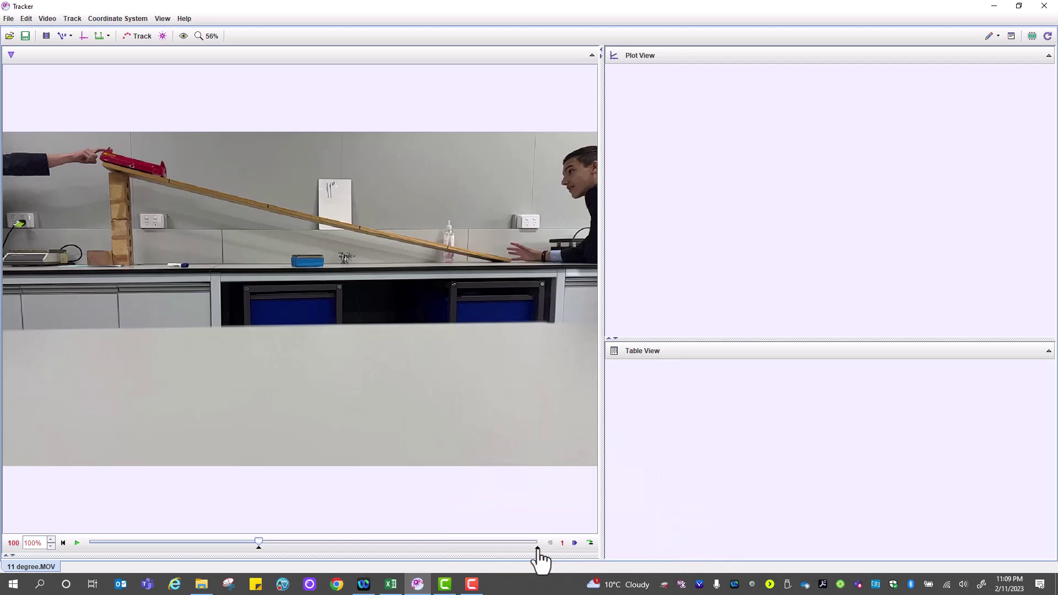
- Pull the end frame earlier and replay the trimmed clip from its start
{"action": "left_click_drag", "start_coordinate": [508, 550], "coordinate": [489, 547]}
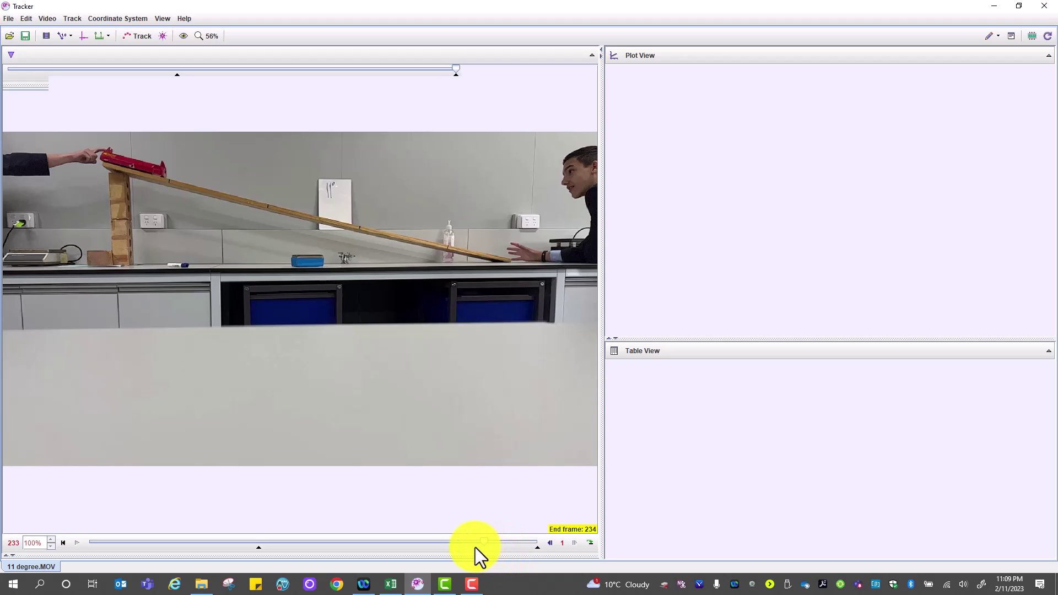
{"action": "mouse_move", "coordinate": [490, 551]}
{"action": "left_mouse_down"}
{"action": "mouse_move", "coordinate": [469, 547]}
{"action": "mouse_move", "coordinate": [506, 549]}
{"action": "left_mouse_up"}
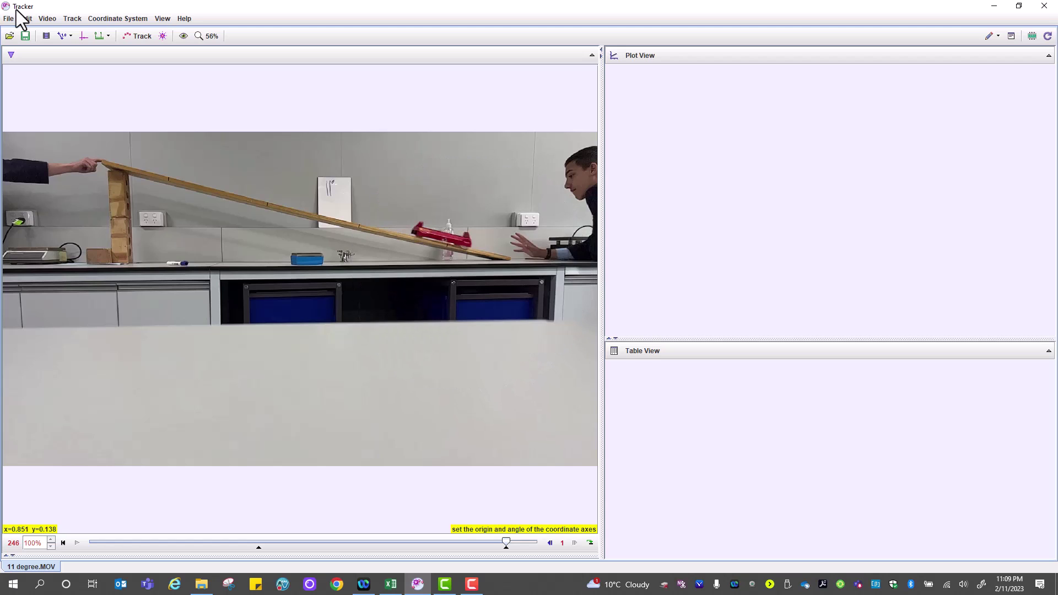
{"action": "left_click", "coordinate": [61, 544]}
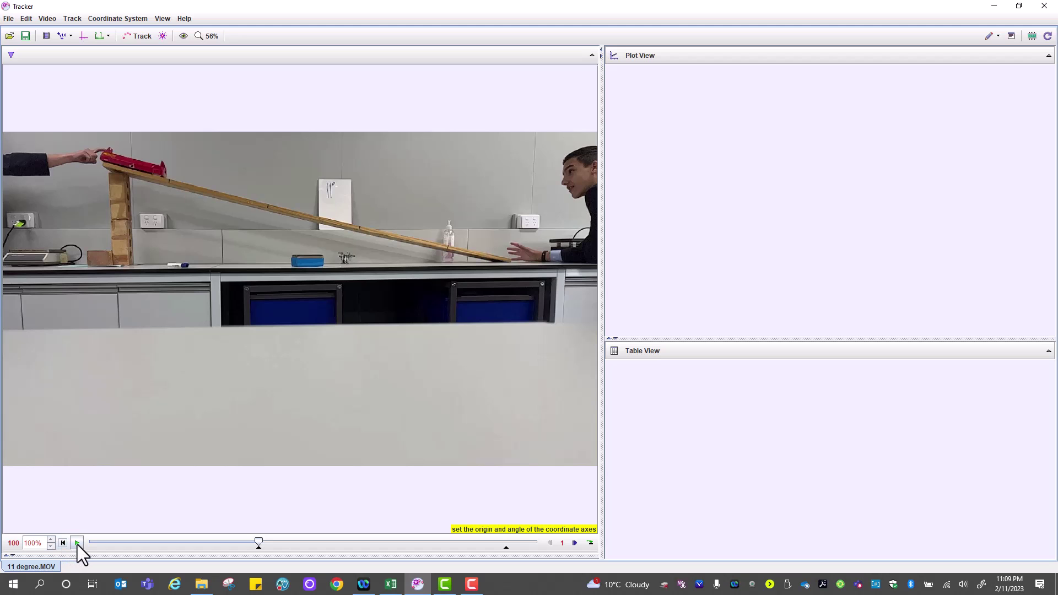
{"action": "left_click", "coordinate": [77, 544]}
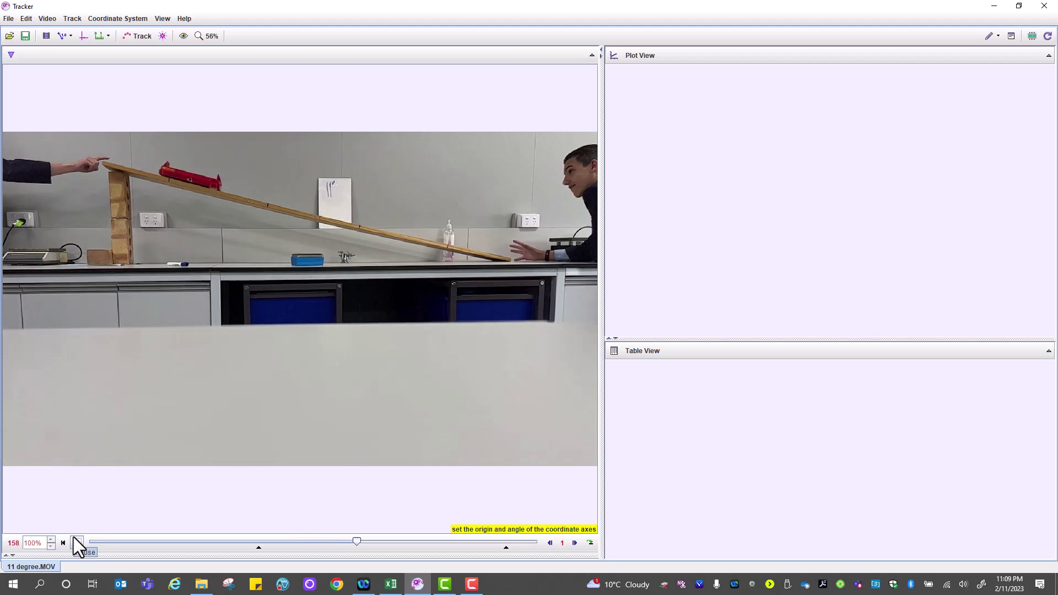
{"action": "left_click", "coordinate": [77, 543]}
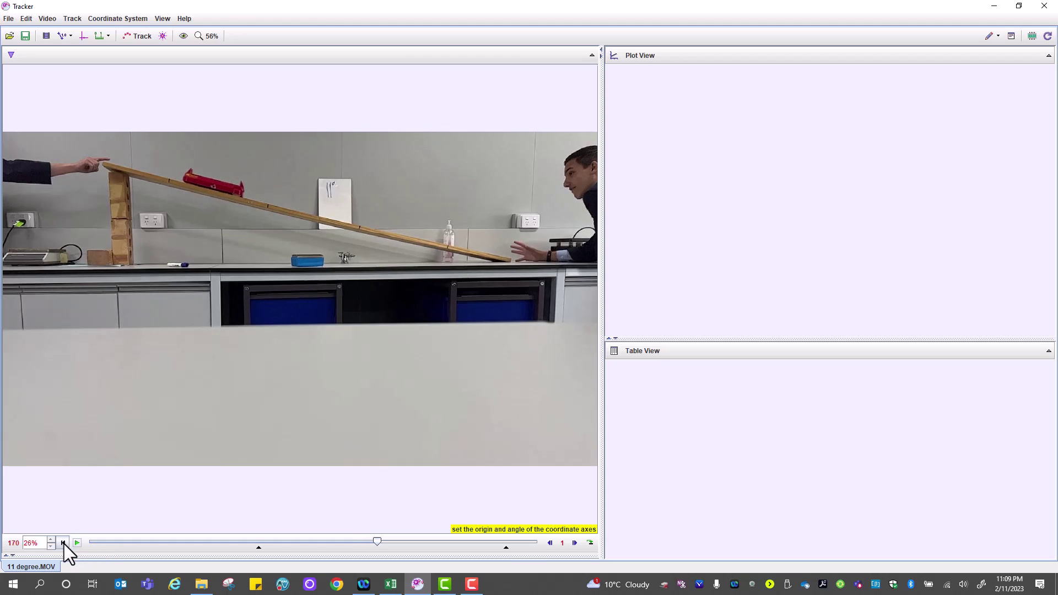
{"action": "left_click", "coordinate": [63, 543]}
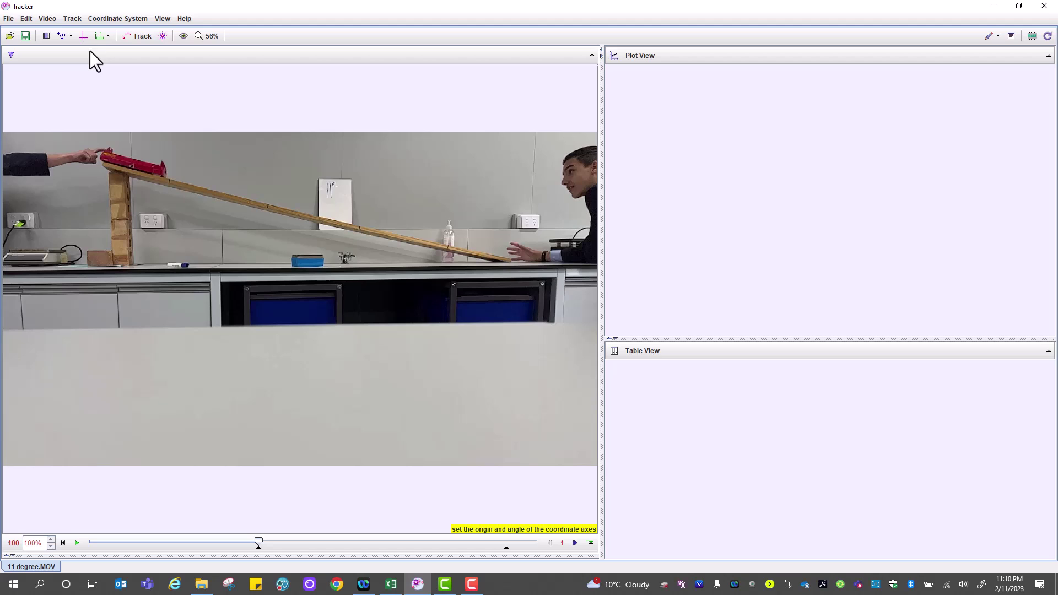
- Put the axes origin at the trolley's start on the ramp top, x-axis at −13.8°
{"action": "left_click", "coordinate": [84, 36]}
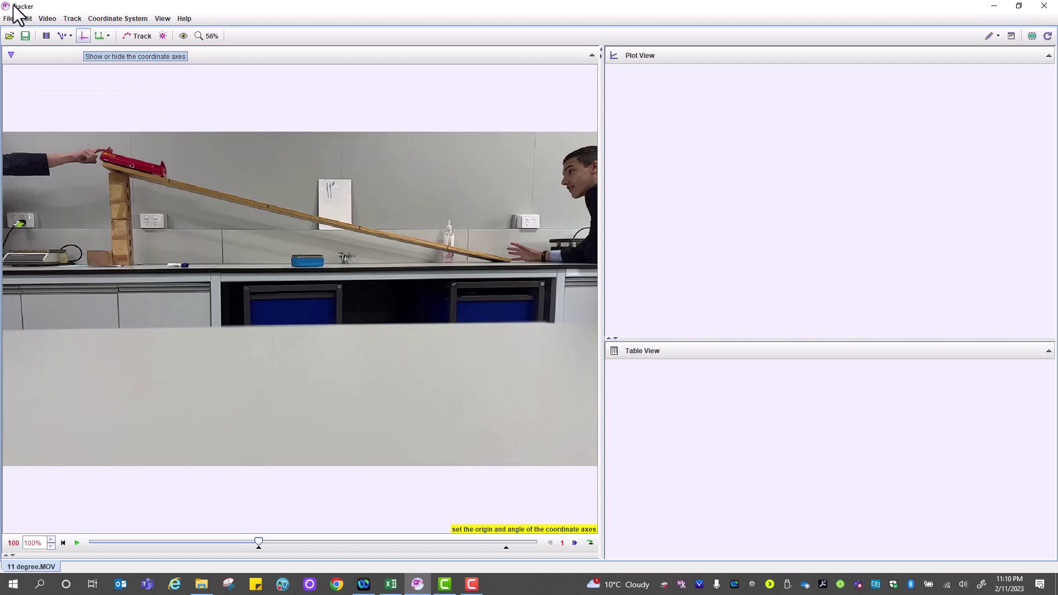
{"action": "left_click", "coordinate": [83, 36]}
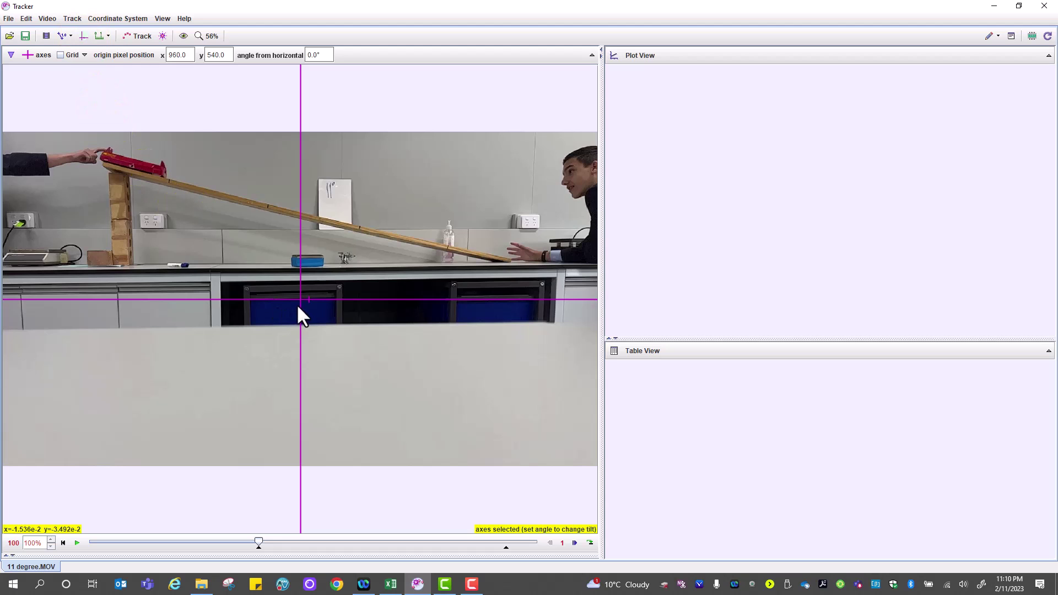
{"action": "left_click_drag", "start_coordinate": [301, 299], "coordinate": [148, 176]}
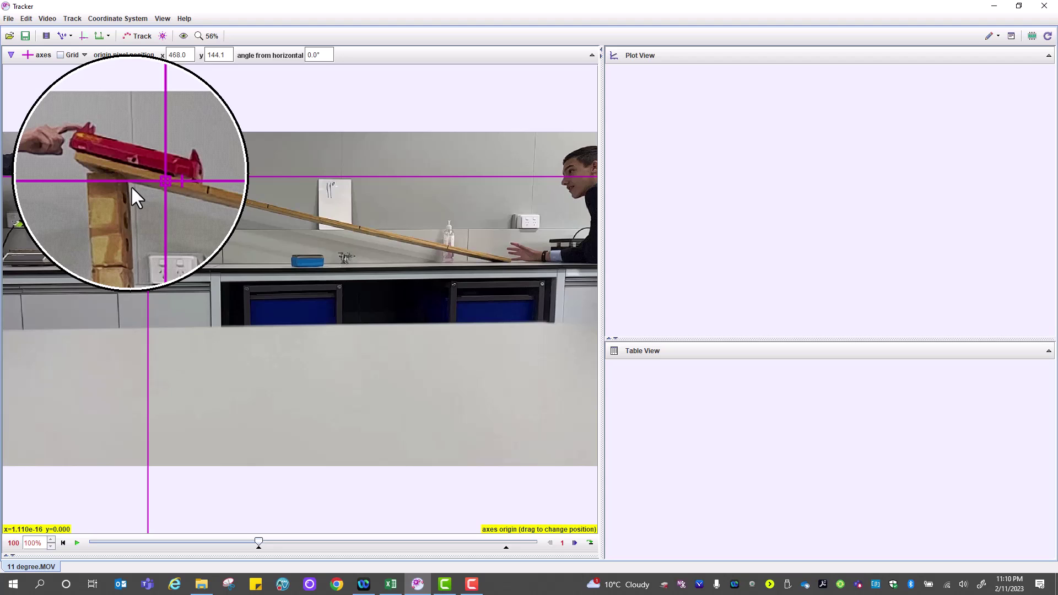
{"action": "left_click_drag", "start_coordinate": [131, 185], "coordinate": [131, 164]}
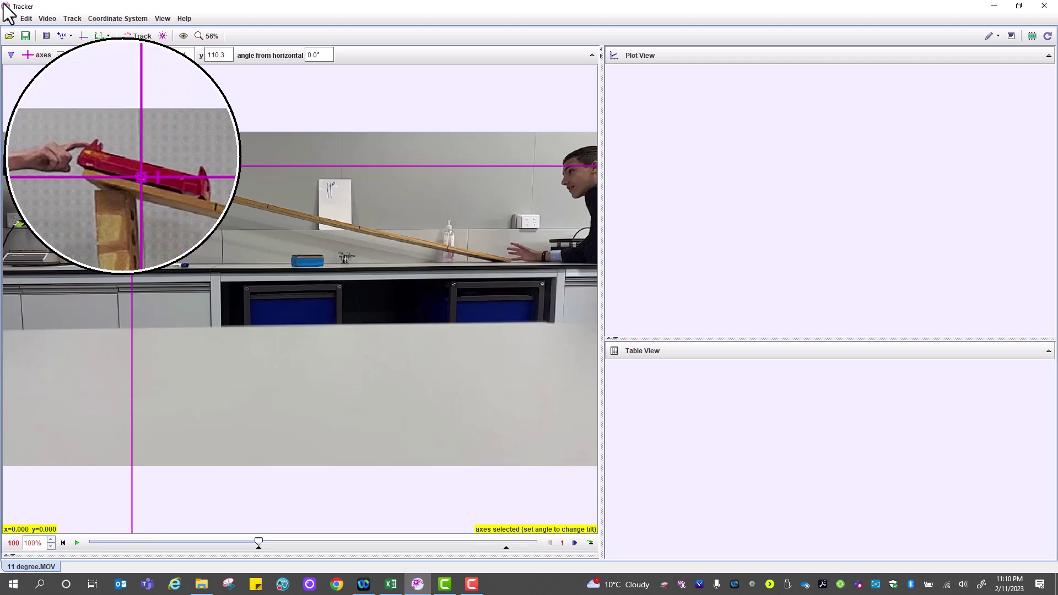
{"action": "left_click_drag", "start_coordinate": [142, 173], "coordinate": [516, 270]}
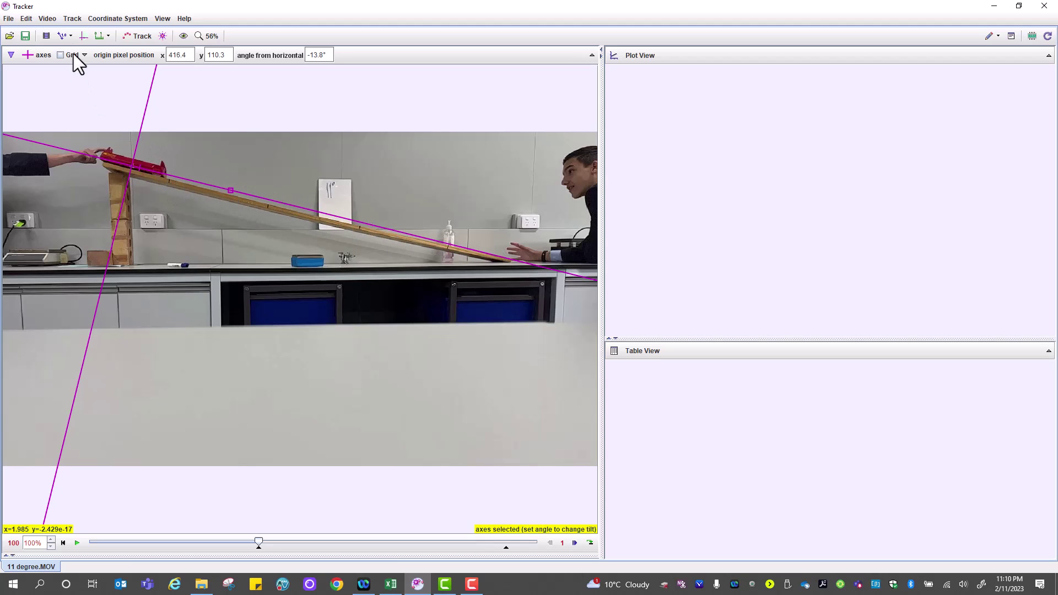
- Hide the coordinate axes and create a new point-mass track, mass A
{"action": "left_click", "coordinate": [81, 37]}
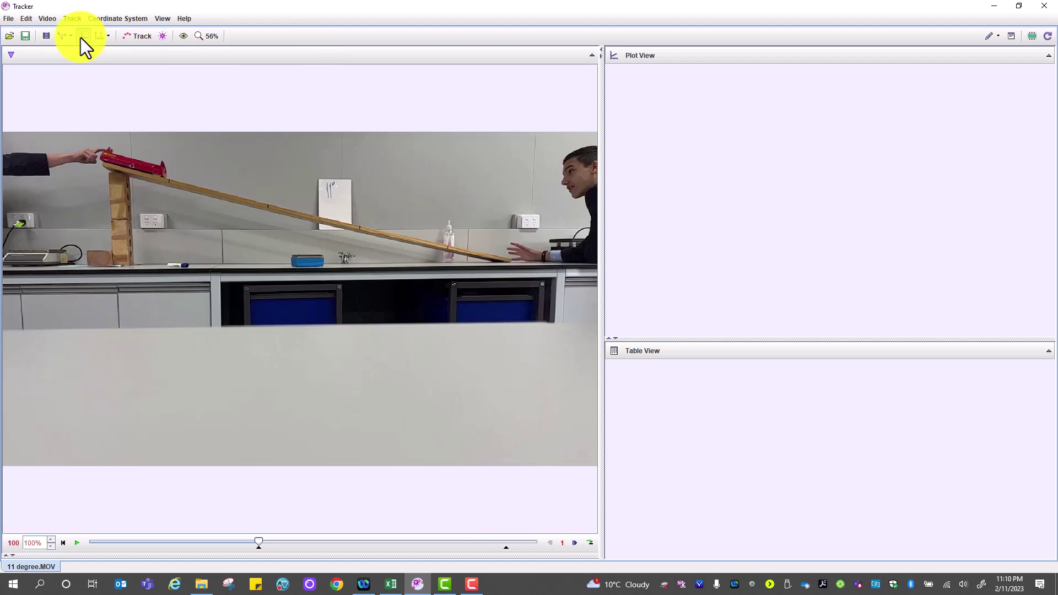
{"action": "left_click", "coordinate": [81, 38]}
{"action": "left_click", "coordinate": [81, 37]}
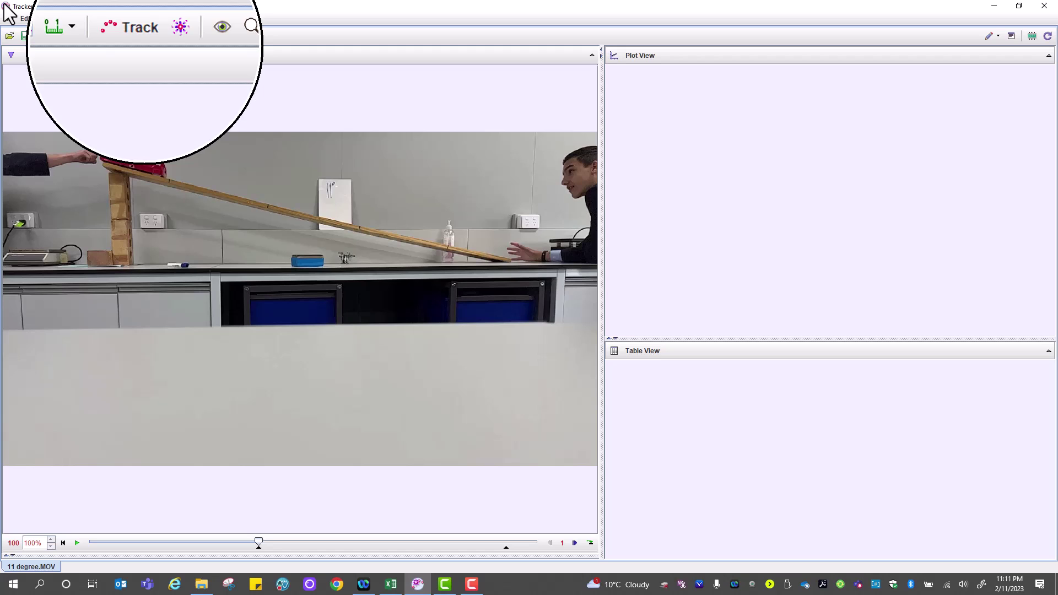
{"action": "left_click", "coordinate": [139, 39]}
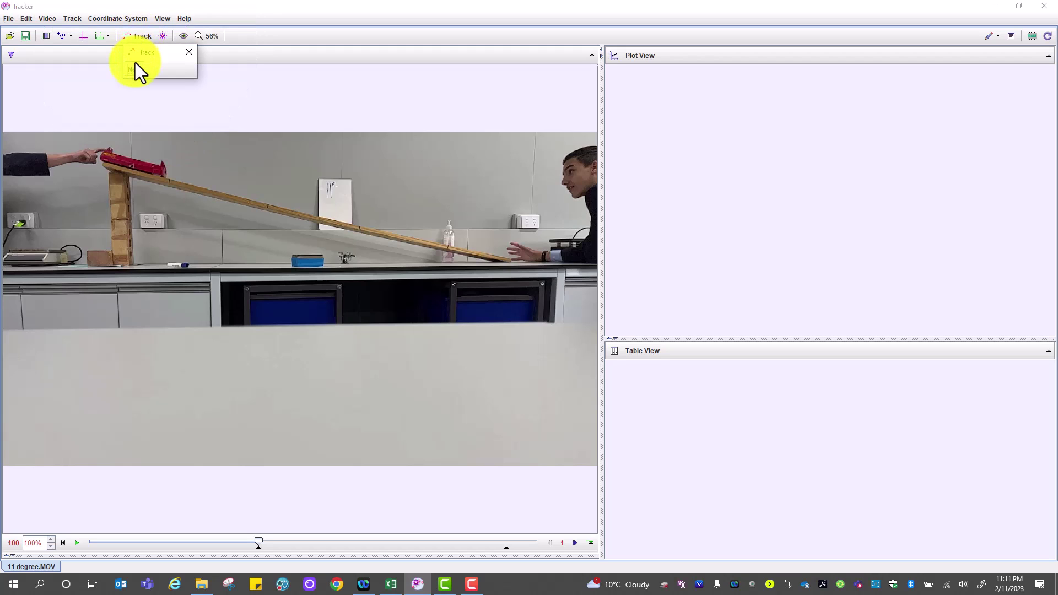
{"action": "left_click", "coordinate": [144, 84]}
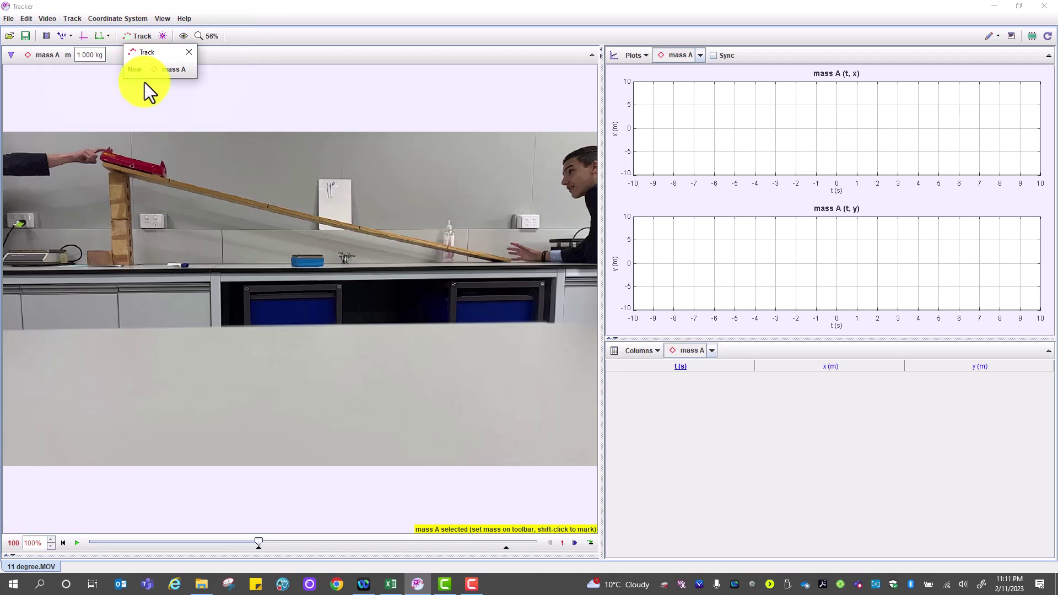
{"action": "left_click", "coordinate": [190, 52]}
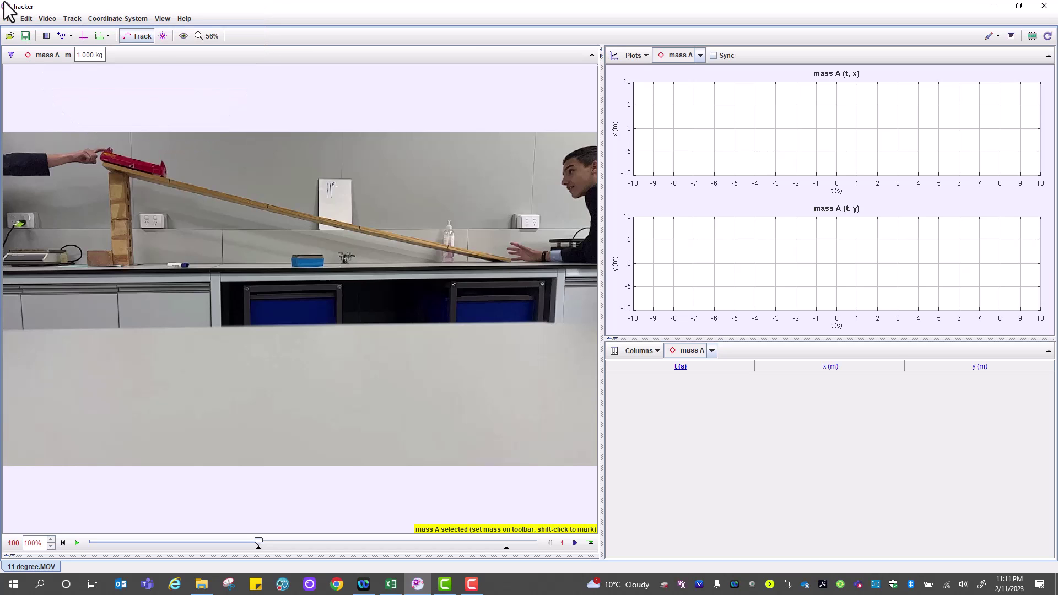
- Set a key frame on the trolley at frame 100 and start autotracking mass A
{"action": "left_click", "coordinate": [163, 37]}
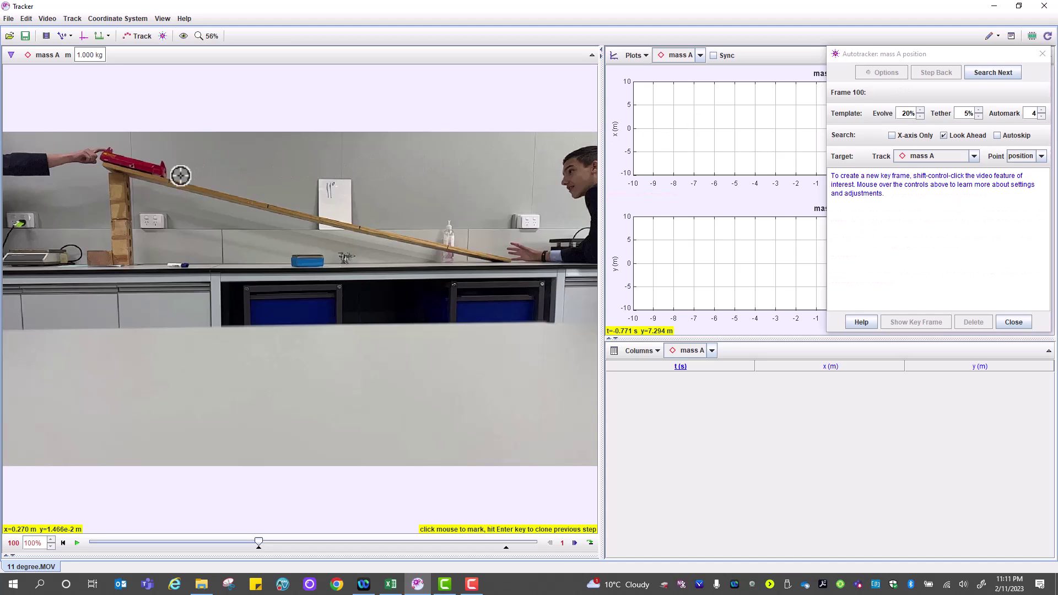
{"action": "left_click", "coordinate": [130, 166], "text": "ctrl+shift"}
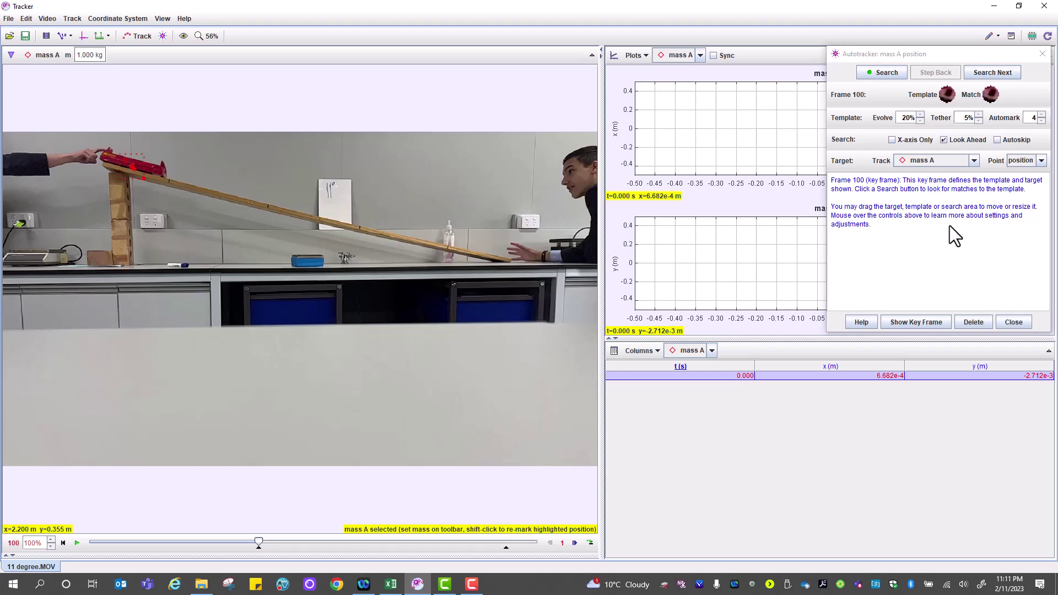
{"action": "mouse_move", "coordinate": [997, 136]}
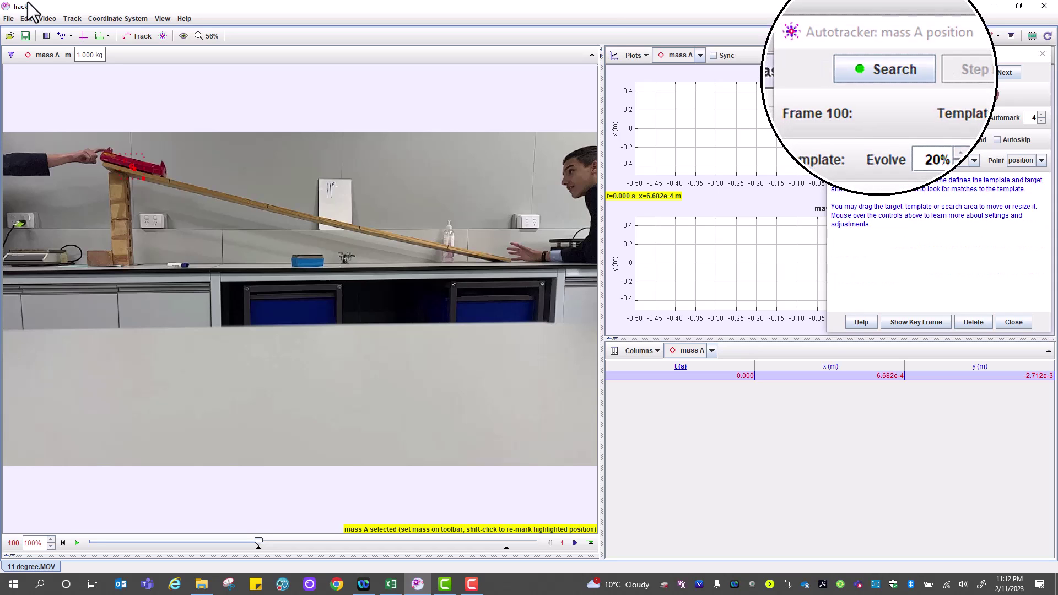
{"action": "left_click", "coordinate": [879, 75]}
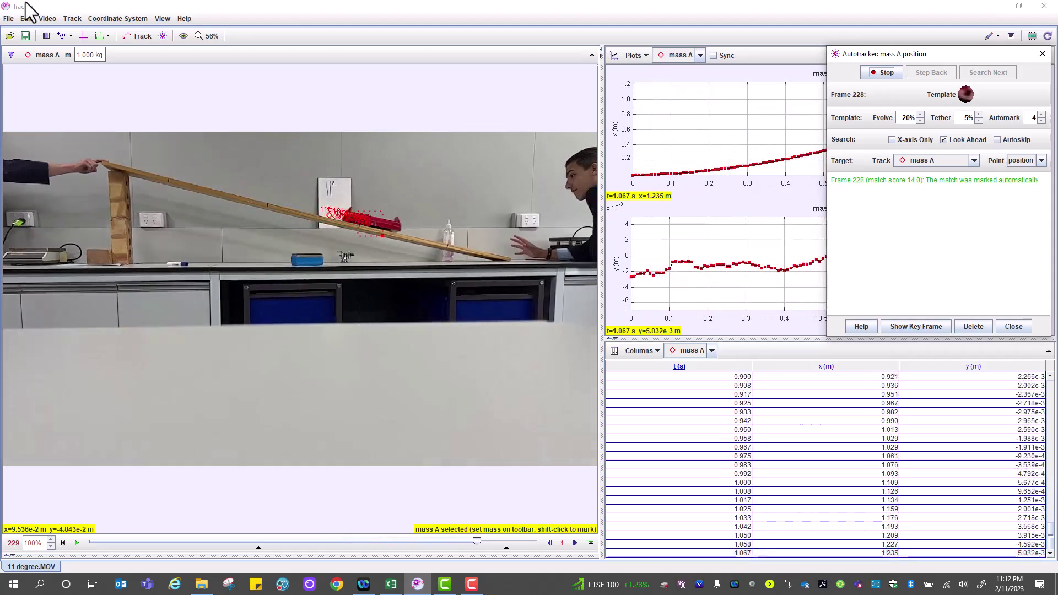
- Close the Autotracker once mass A is tracked to frame 246, t=1.208 s
{"action": "left_click", "coordinate": [1013, 326]}
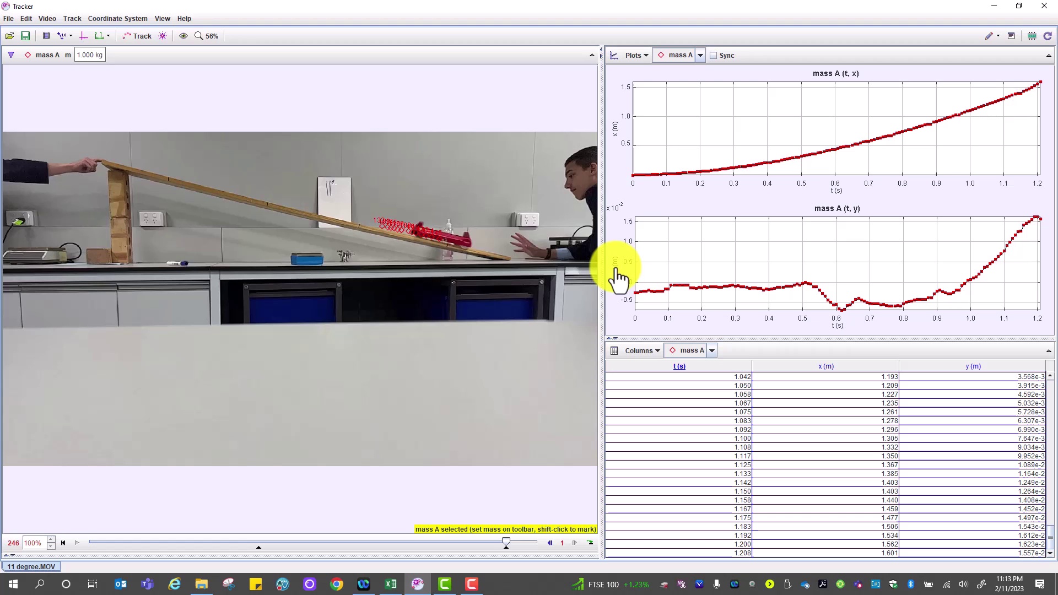
- Switch the lower plot's vertical axis from y-position to vx, the x-velocity
{"action": "left_click", "coordinate": [645, 56]}
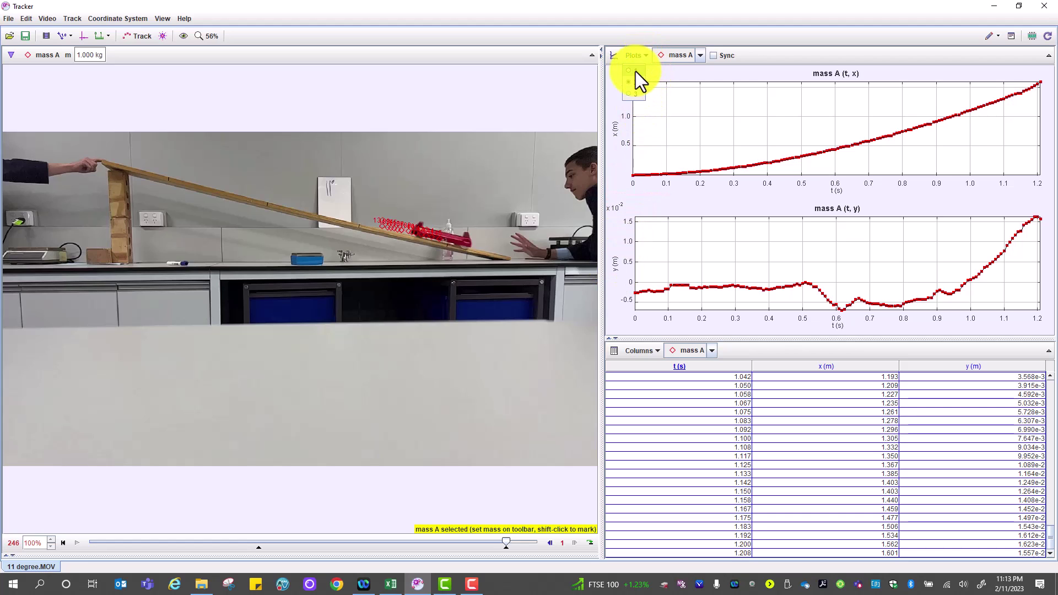
{"action": "left_click", "coordinate": [616, 270]}
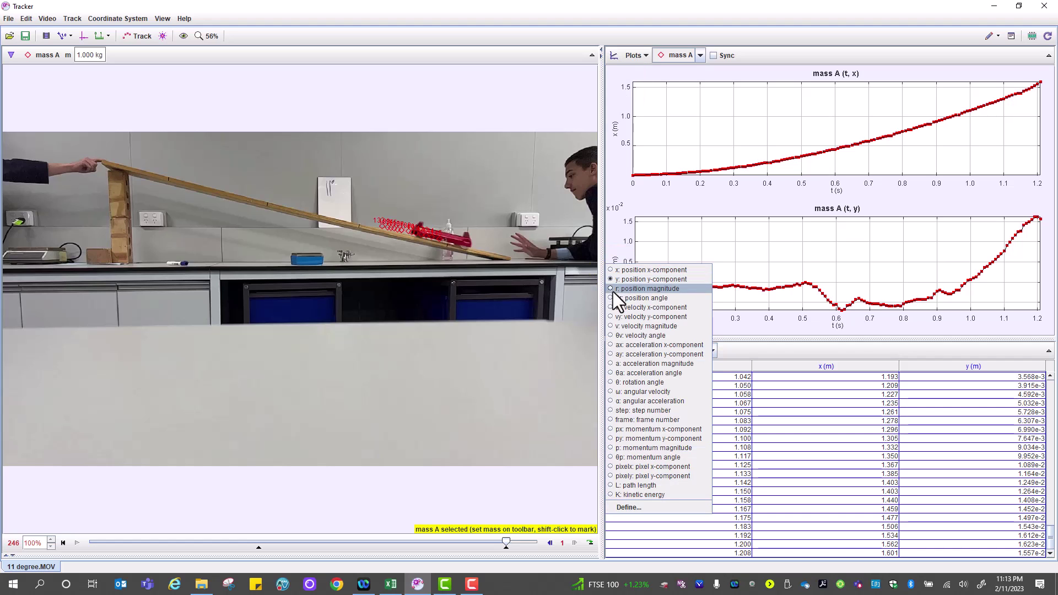
{"action": "left_click", "coordinate": [613, 308]}
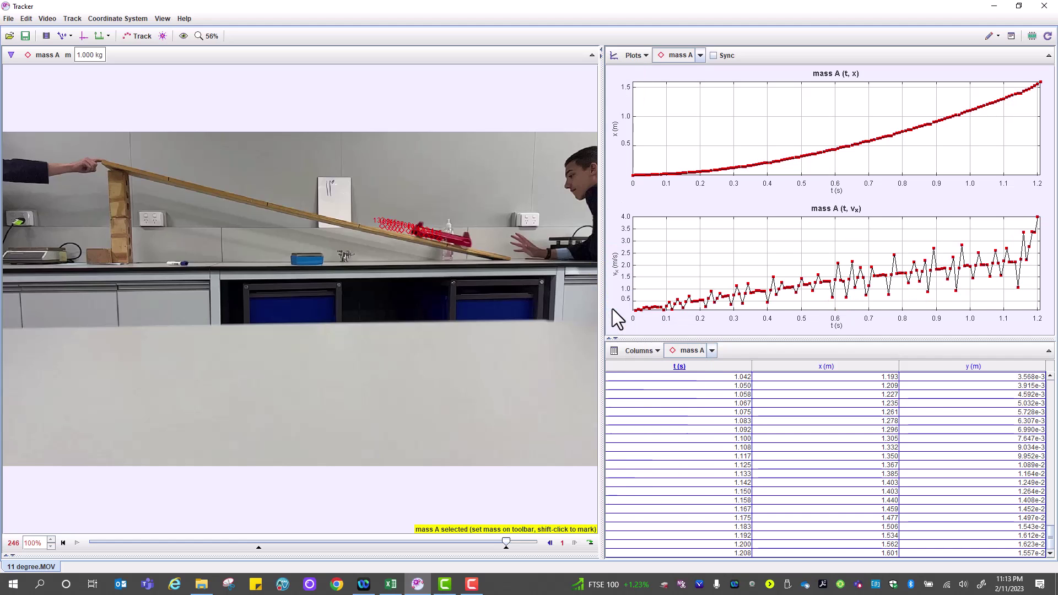
- Fit a line to the vx data in Data Tool, giving slope 1.95 ± 0.09
{"action": "right_click", "coordinate": [735, 256]}
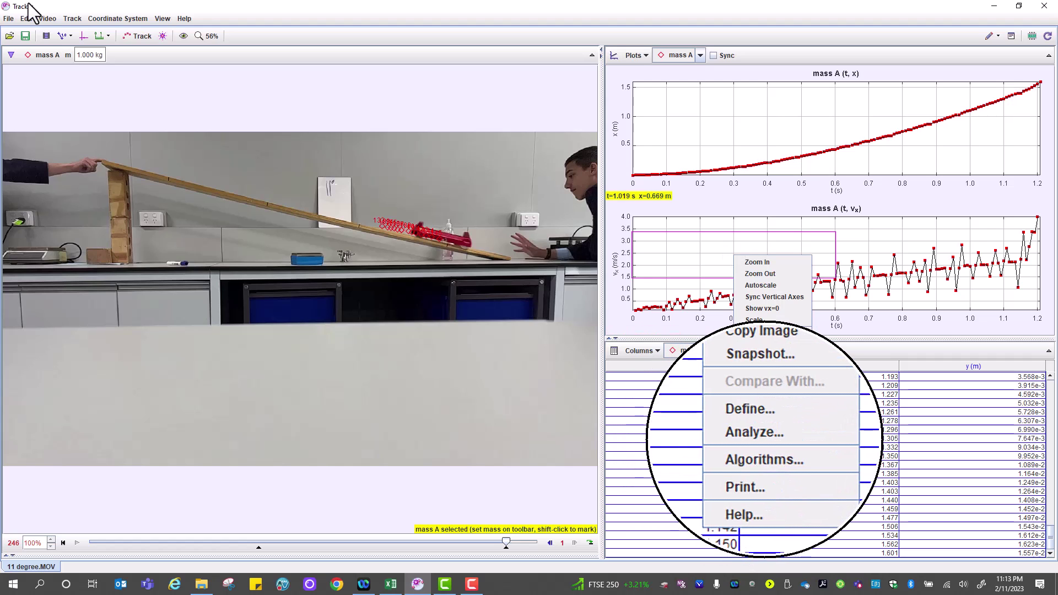
{"action": "left_click", "coordinate": [763, 433]}
{"action": "left_click", "coordinate": [362, 186]}
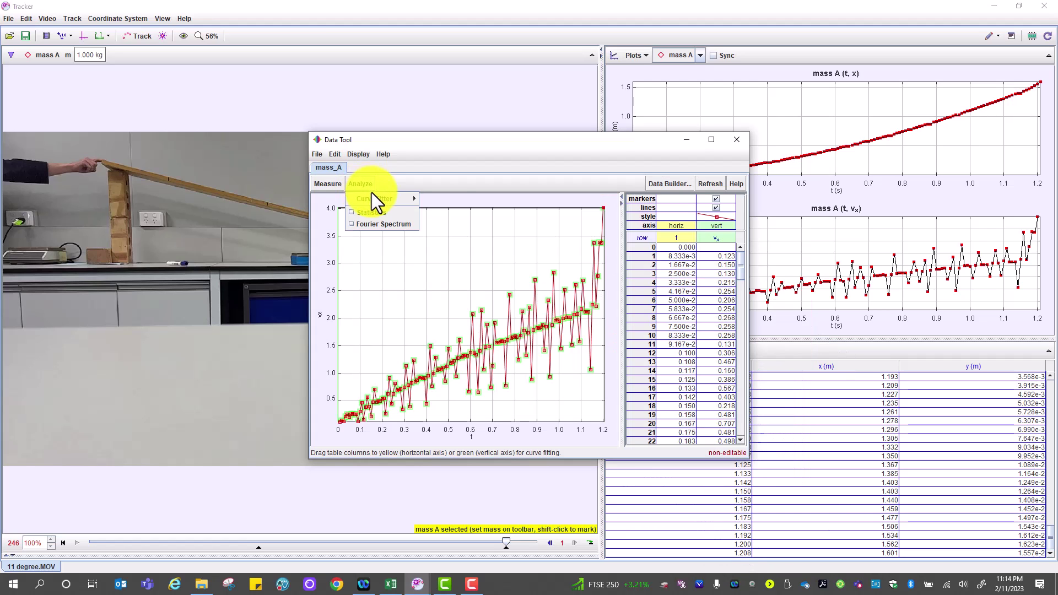
{"action": "mouse_move", "coordinate": [372, 196]}
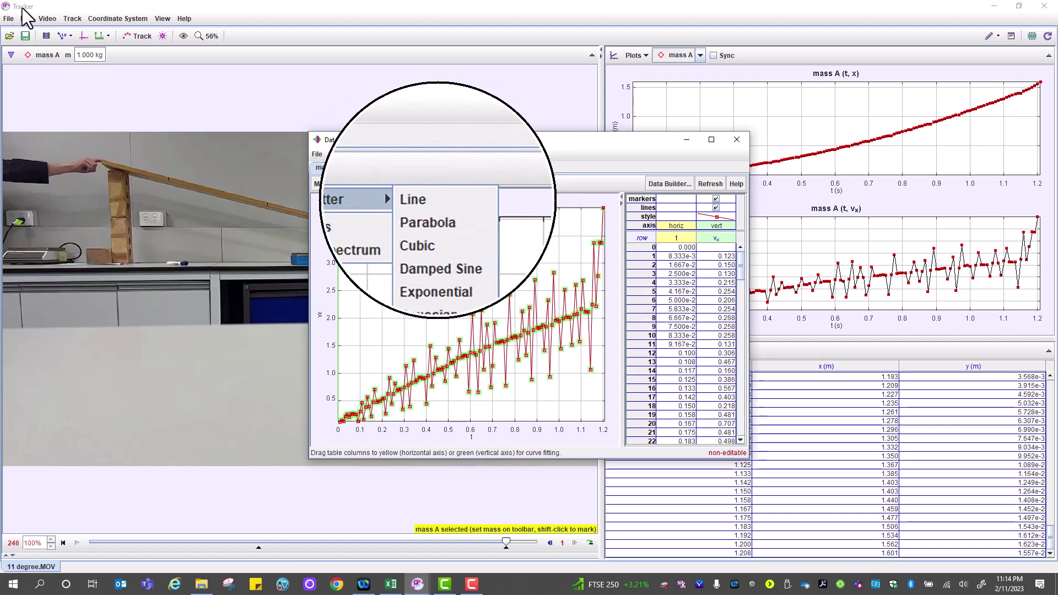
{"action": "key", "text": "Return"}
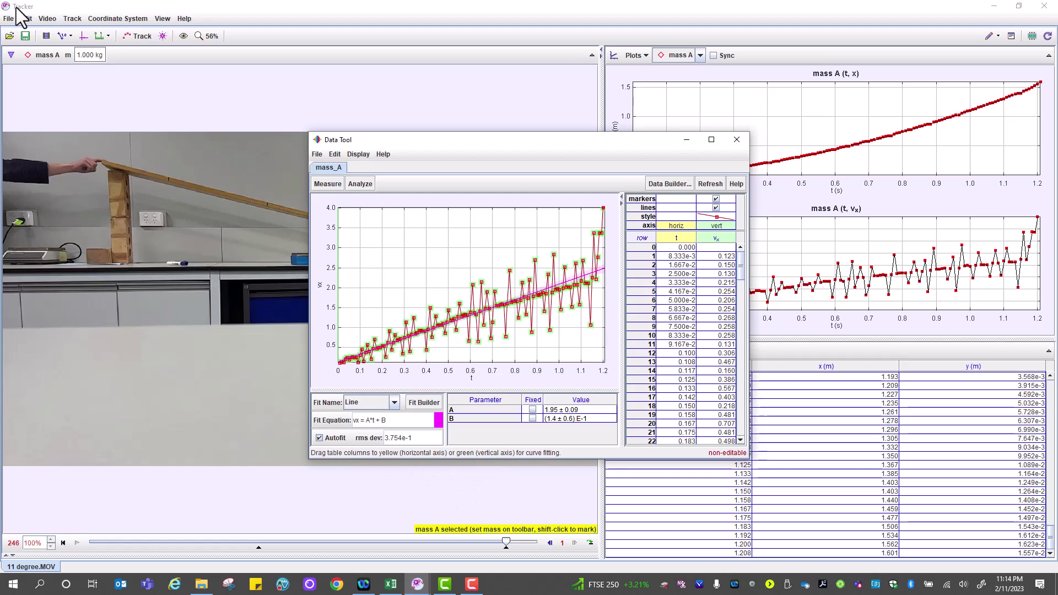
- Turn off Autofit so the line fit holds A = 1.951 and B = 0.1379
{"action": "left_click", "coordinate": [319, 438]}
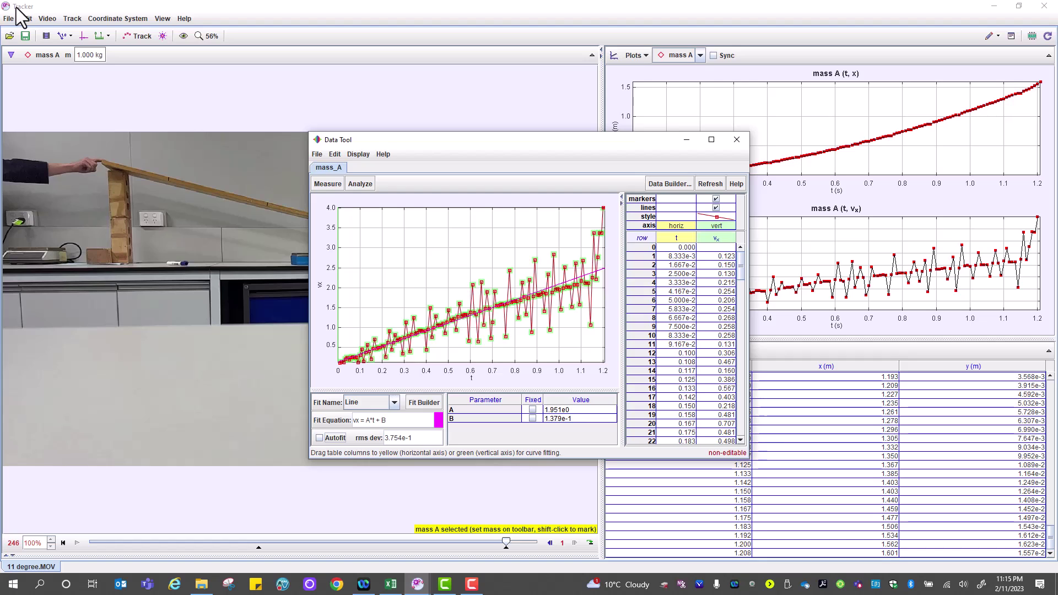
- Snip the Data Tool's fitted velocity graph together with its A and B parameter values
{"action": "left_click", "coordinate": [229, 585]}
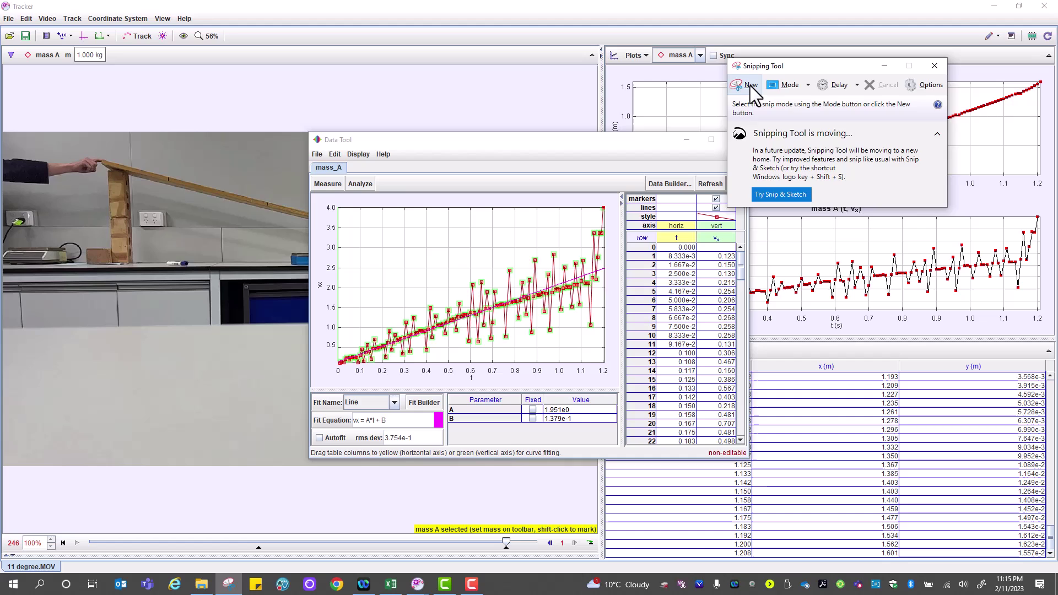
{"action": "left_click", "coordinate": [749, 85]}
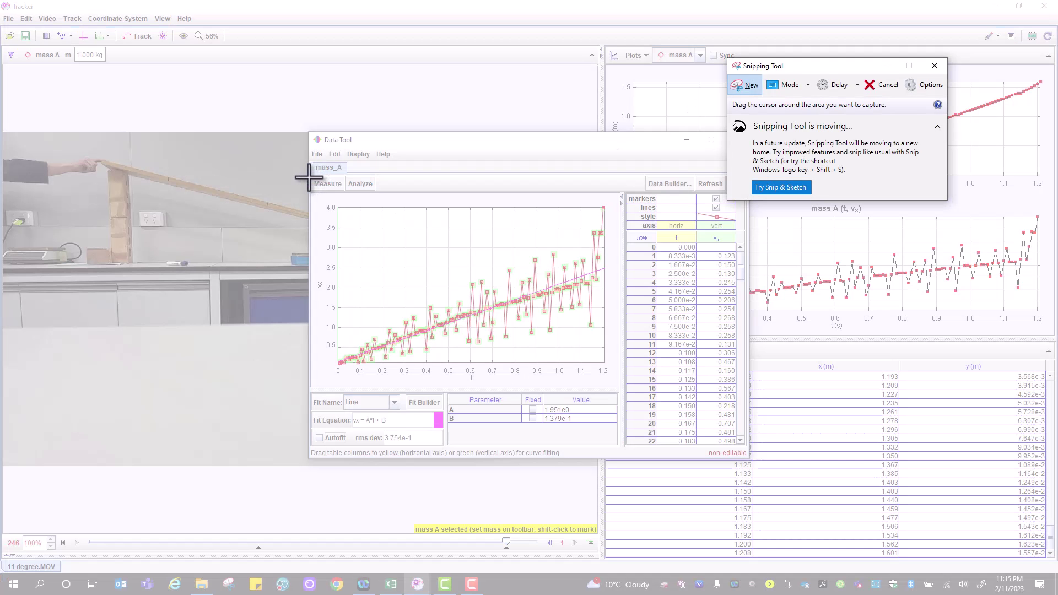
{"action": "left_click_drag", "start_coordinate": [309, 176], "coordinate": [618, 445]}
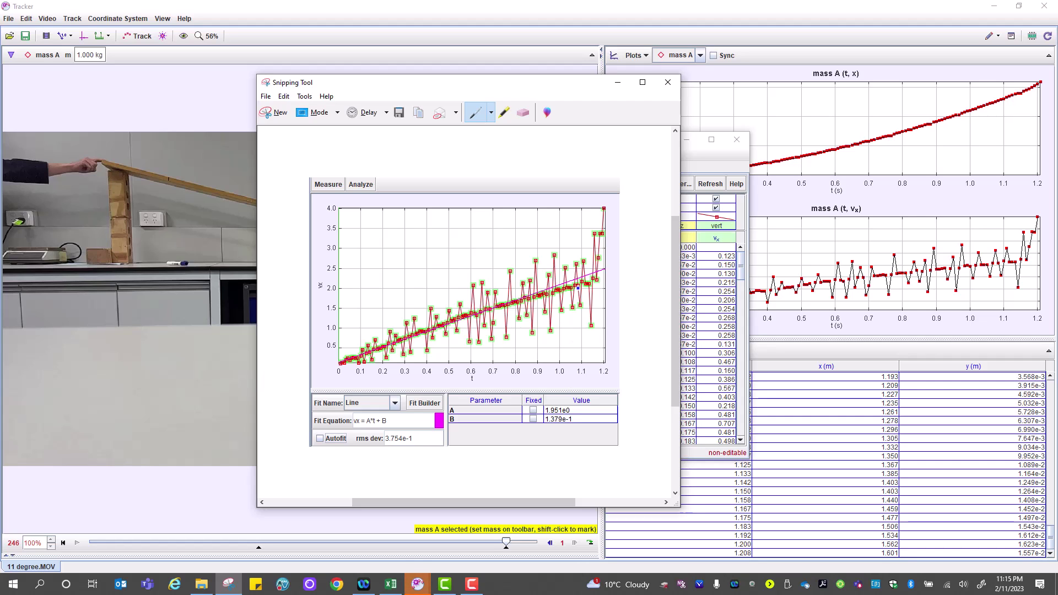
- Close Snipping Tool and the Data Tool to return to Tracker's video, plots and table
{"action": "left_click", "coordinate": [266, 97]}
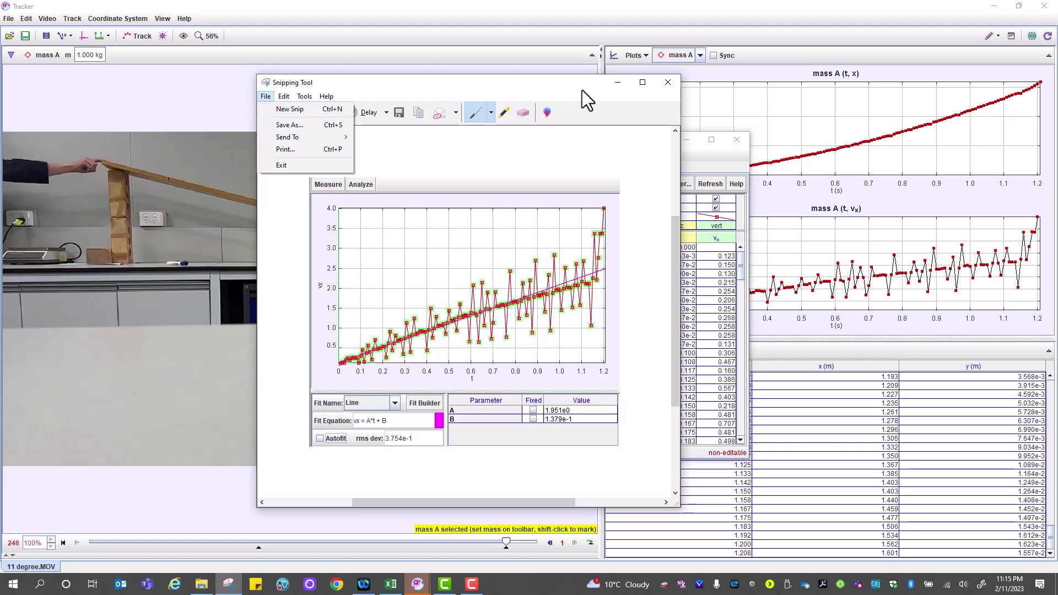
{"action": "left_click", "coordinate": [667, 82]}
{"action": "left_click", "coordinate": [685, 139]}
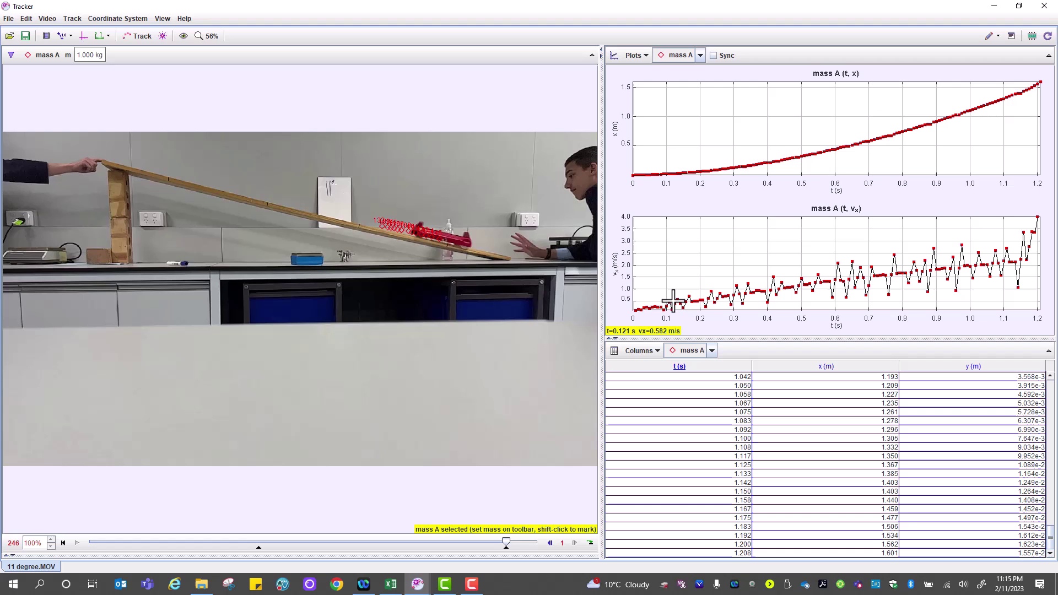
- Bring up the Save Tab dialog with 11 degree.trk in the Sample Video folder
{"action": "left_click", "coordinate": [8, 20]}
{"action": "mouse_move", "coordinate": [48, 100]}
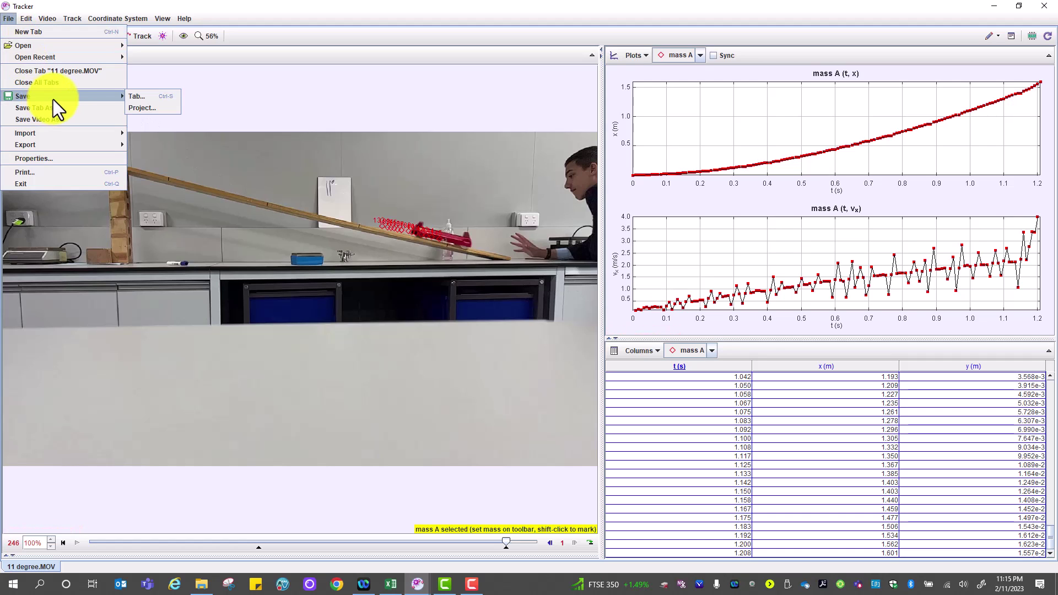
{"action": "left_click", "coordinate": [170, 95]}
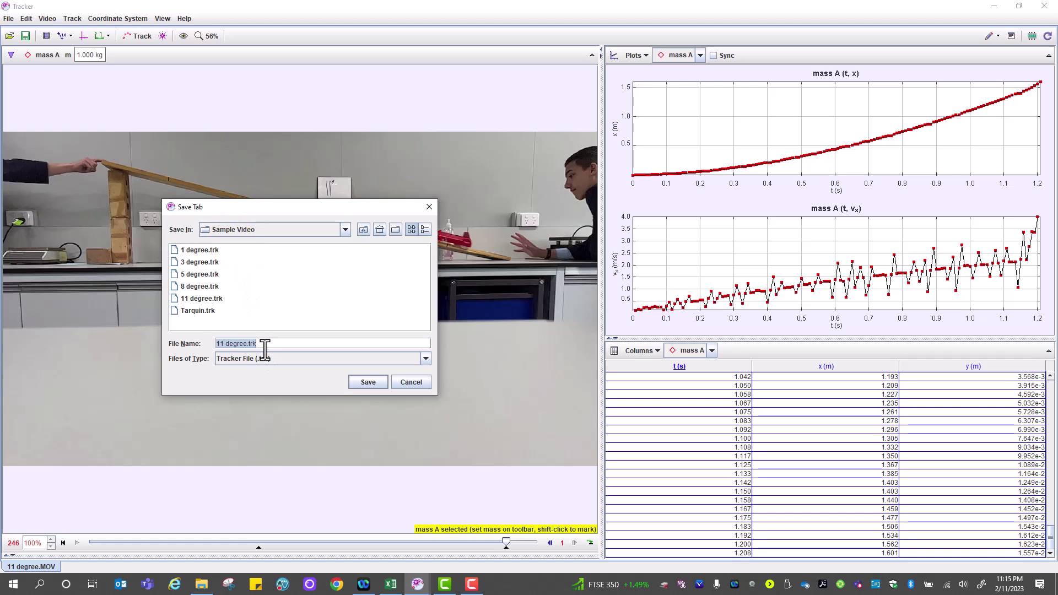